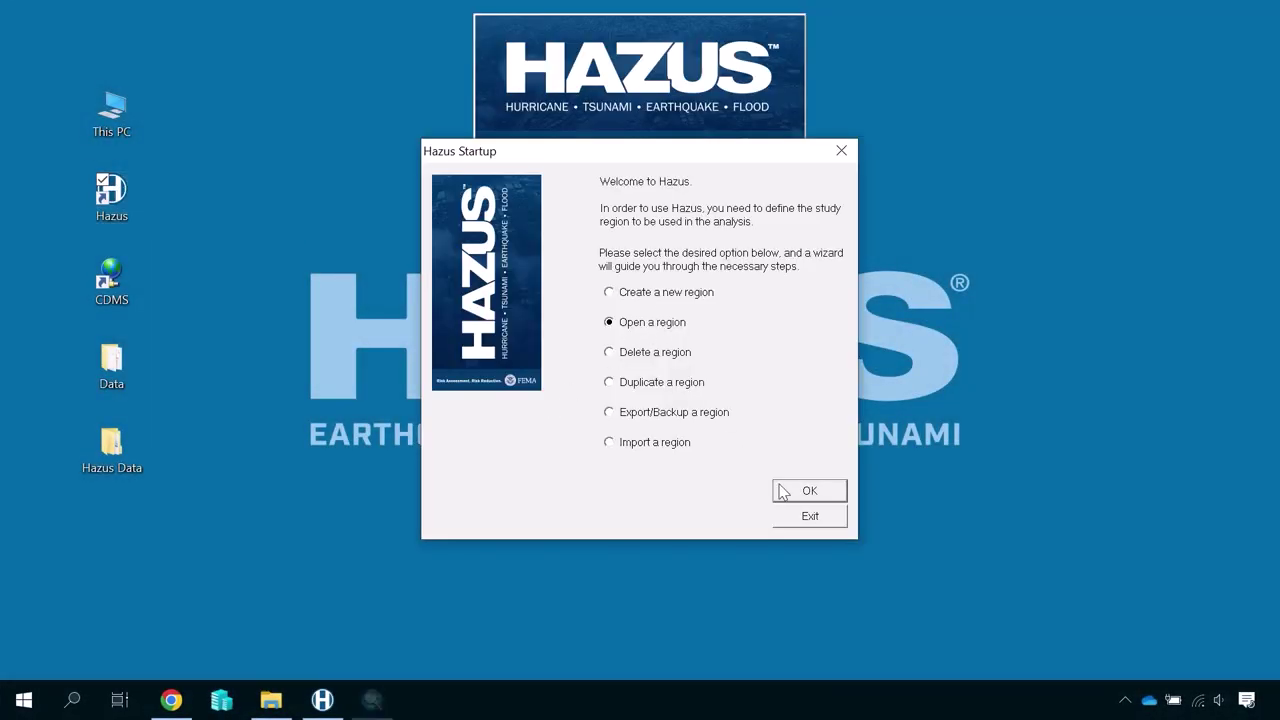
Open the existing study region FL_GvillePickensSC.
click(785, 493)
click(784, 527)
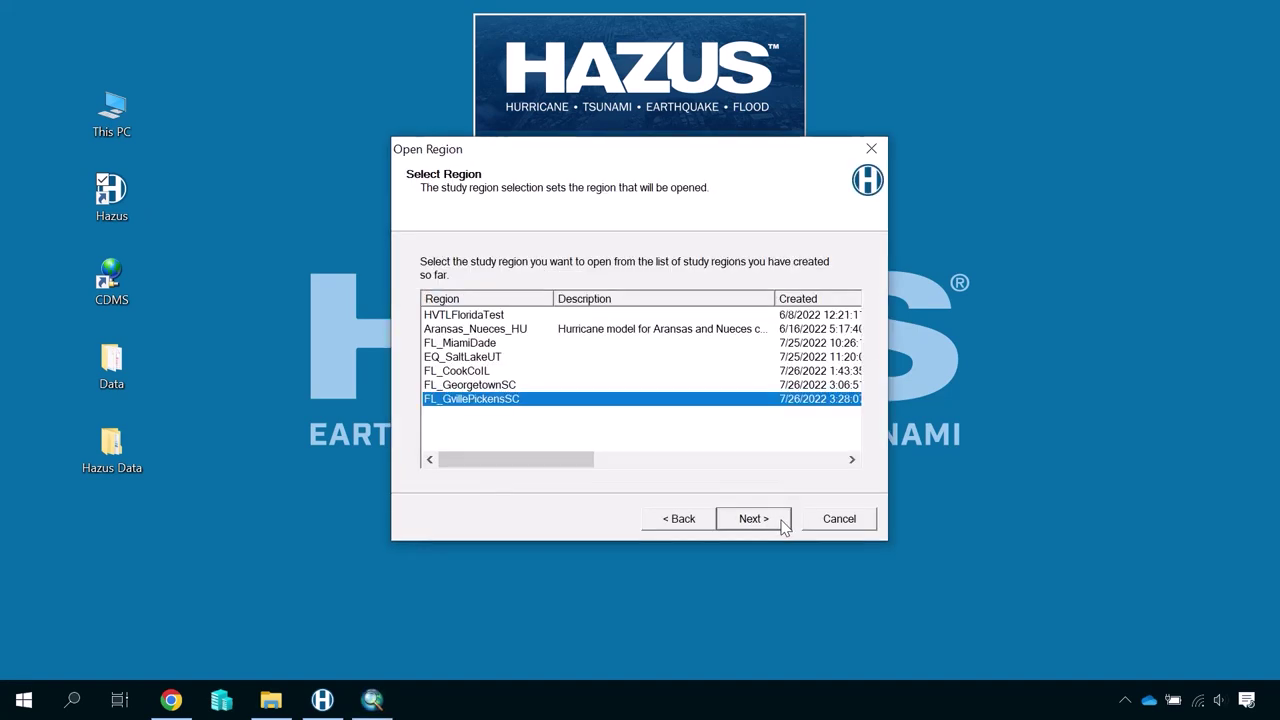
click(784, 527)
click(784, 525)
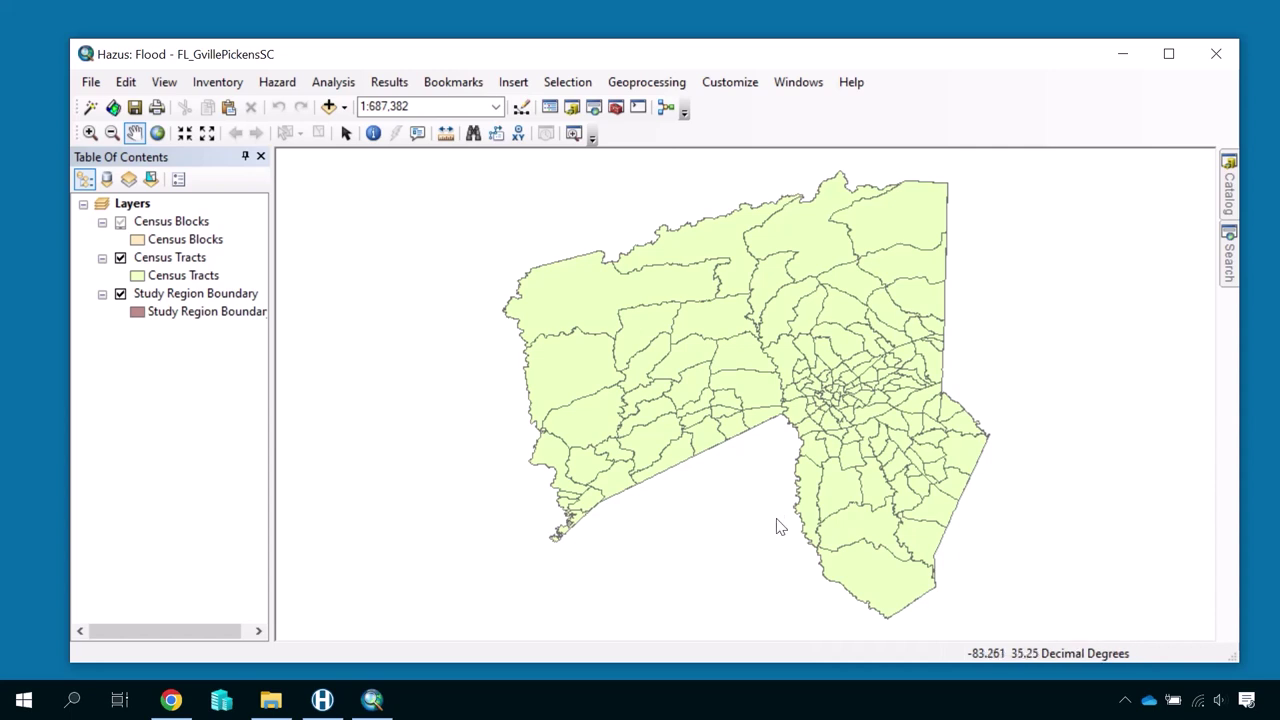
Set the study region's flood hazard type to riverine only.
click(272, 88)
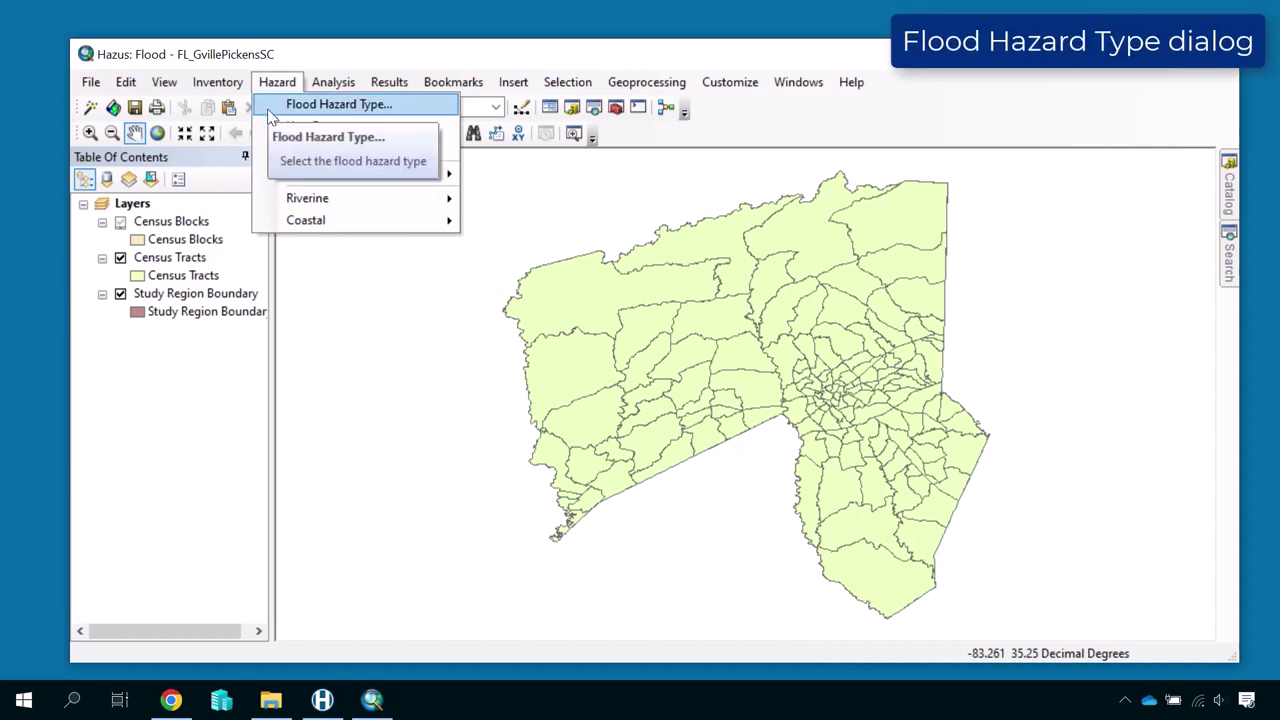
click(272, 106)
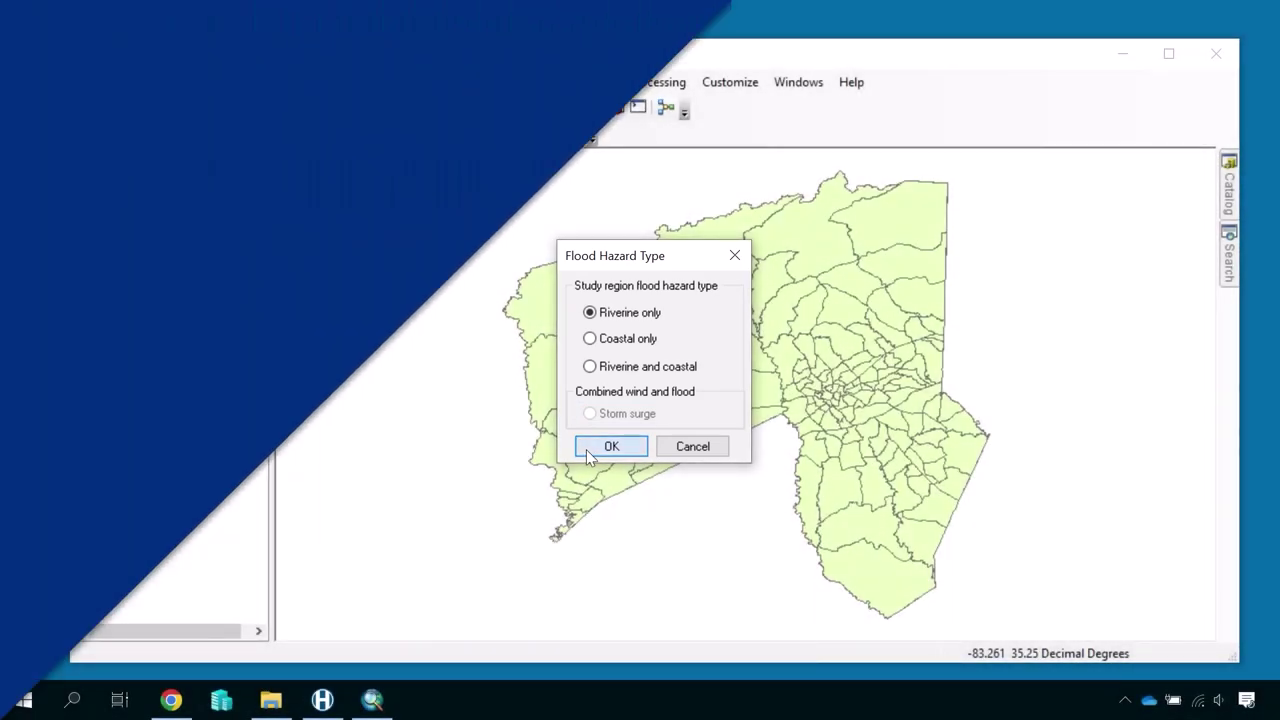
click(588, 452)
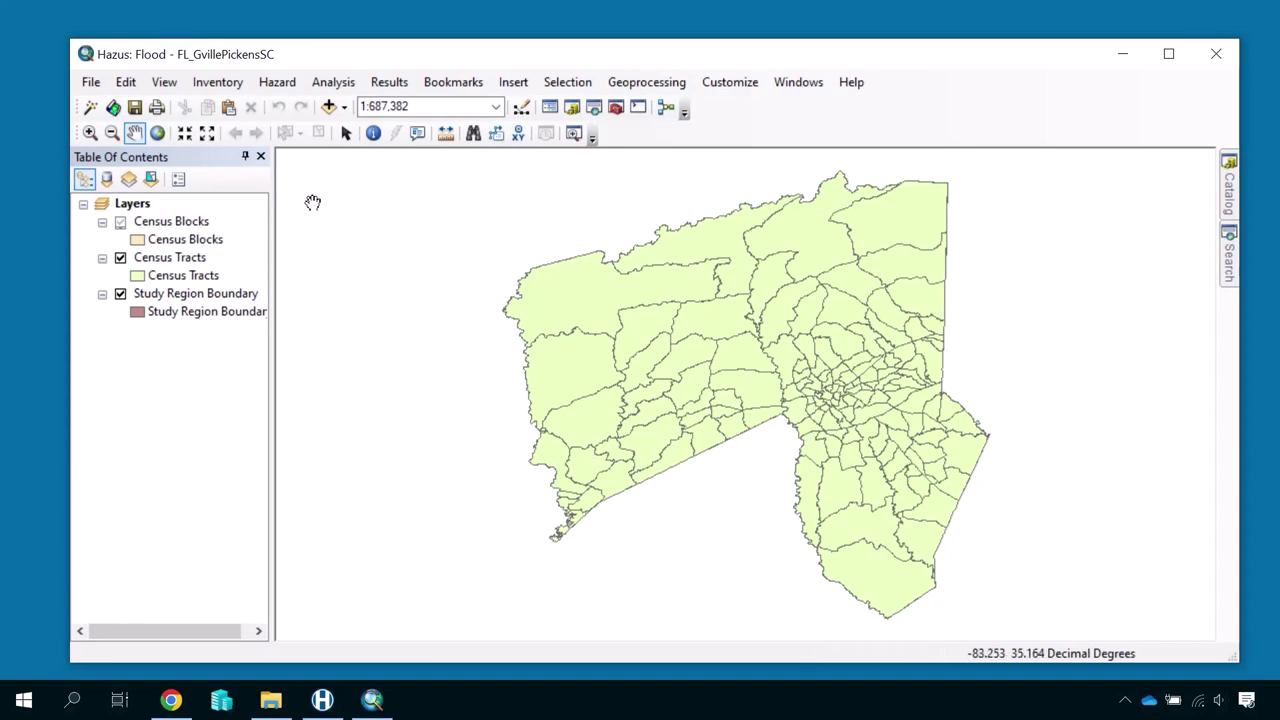
Add the raster grn_sc_15 from the depth_grids folder as a riverine depth grid in the user data.
click(276, 84)
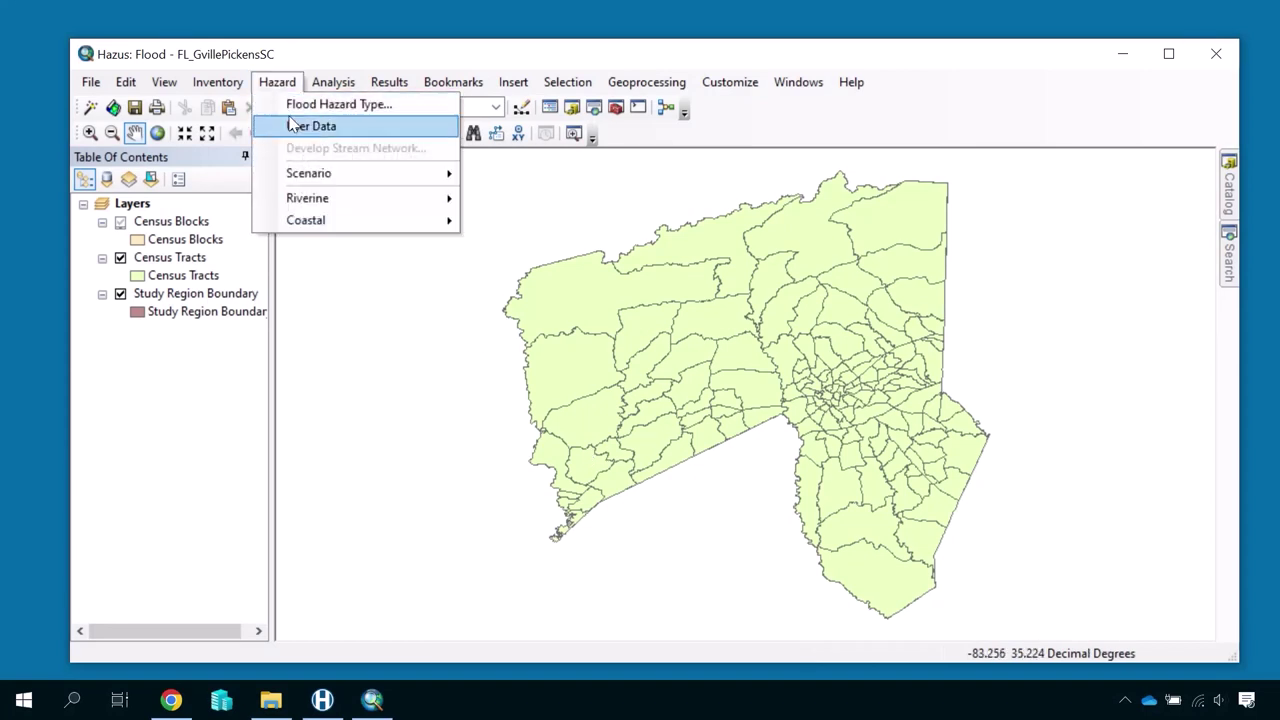
click(342, 126)
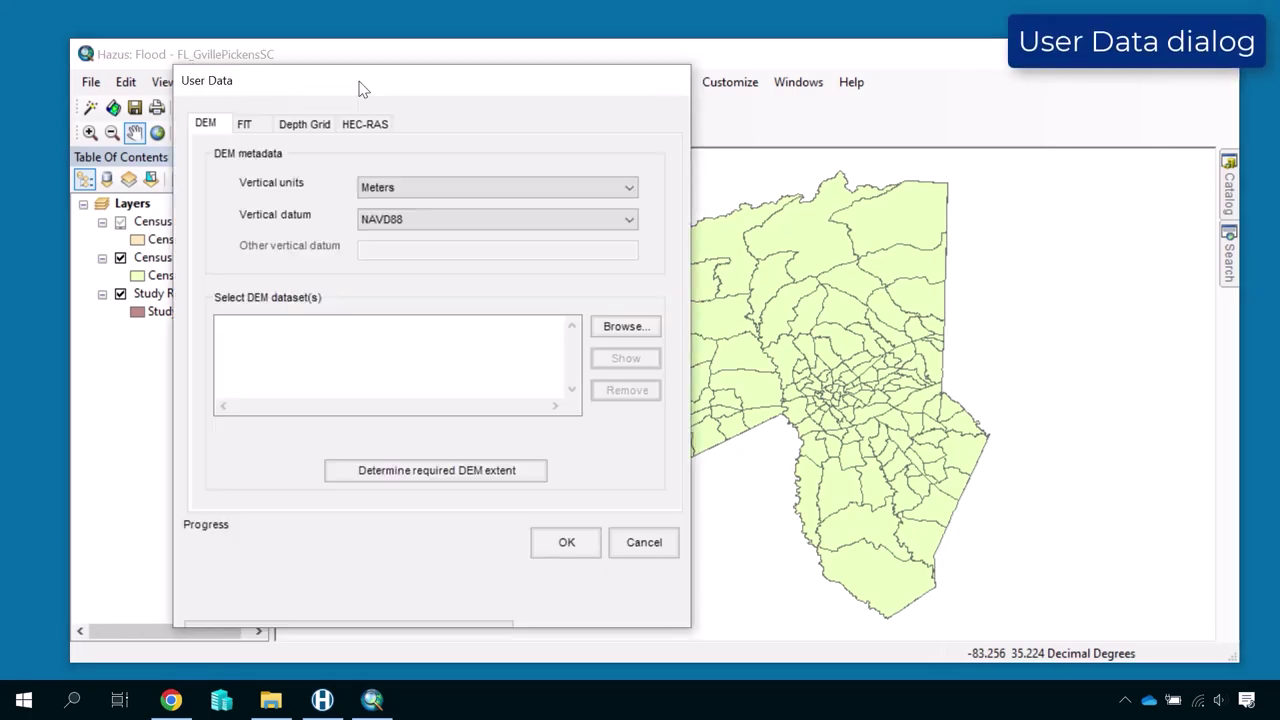
click(314, 126)
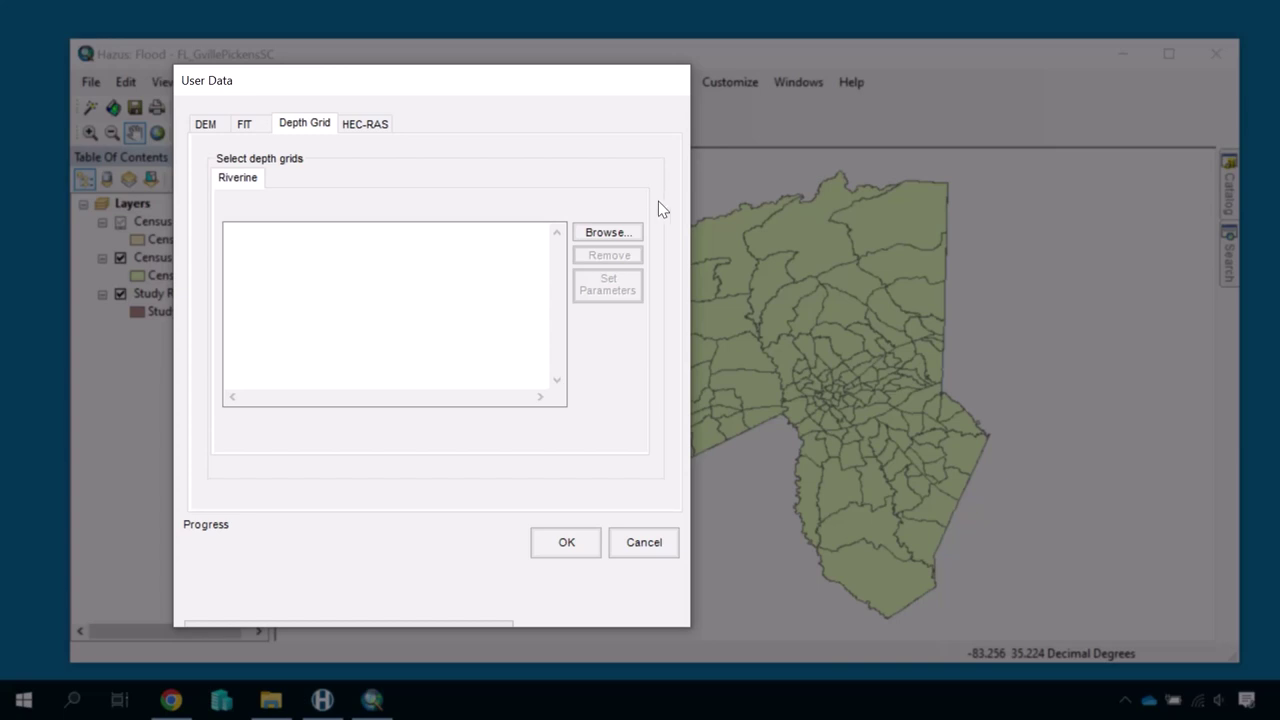
click(634, 230)
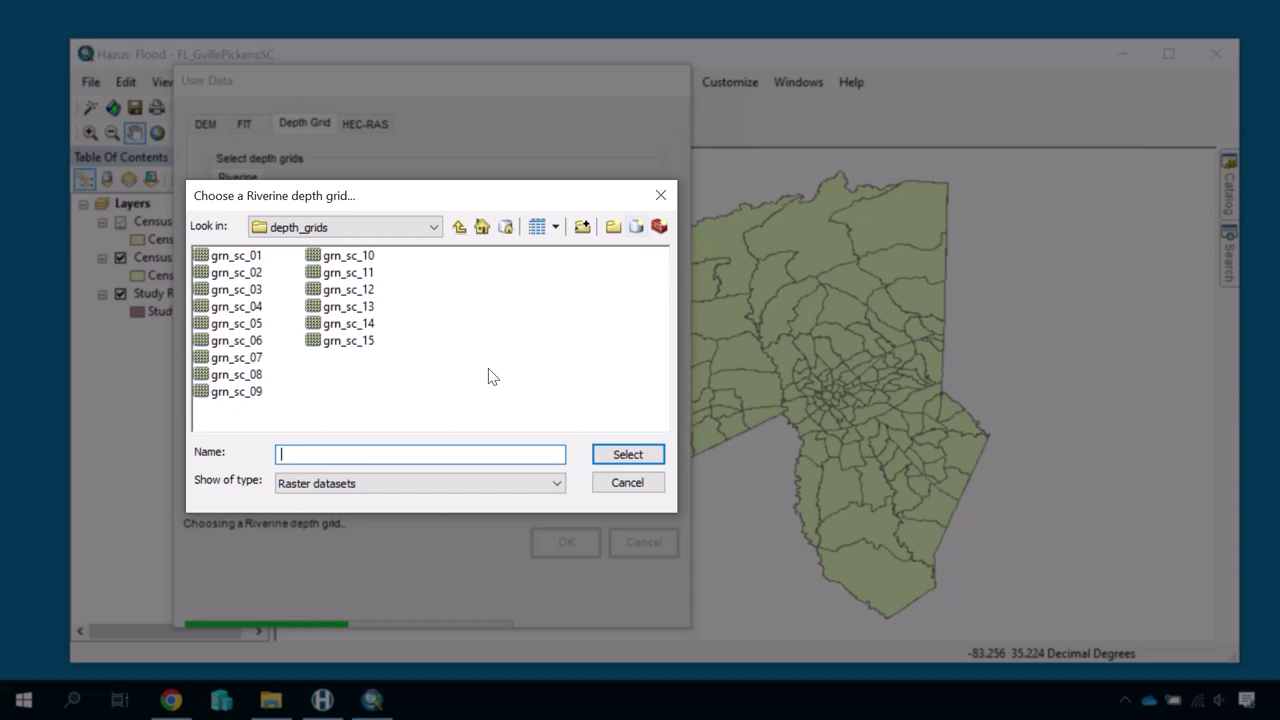
click(336, 343)
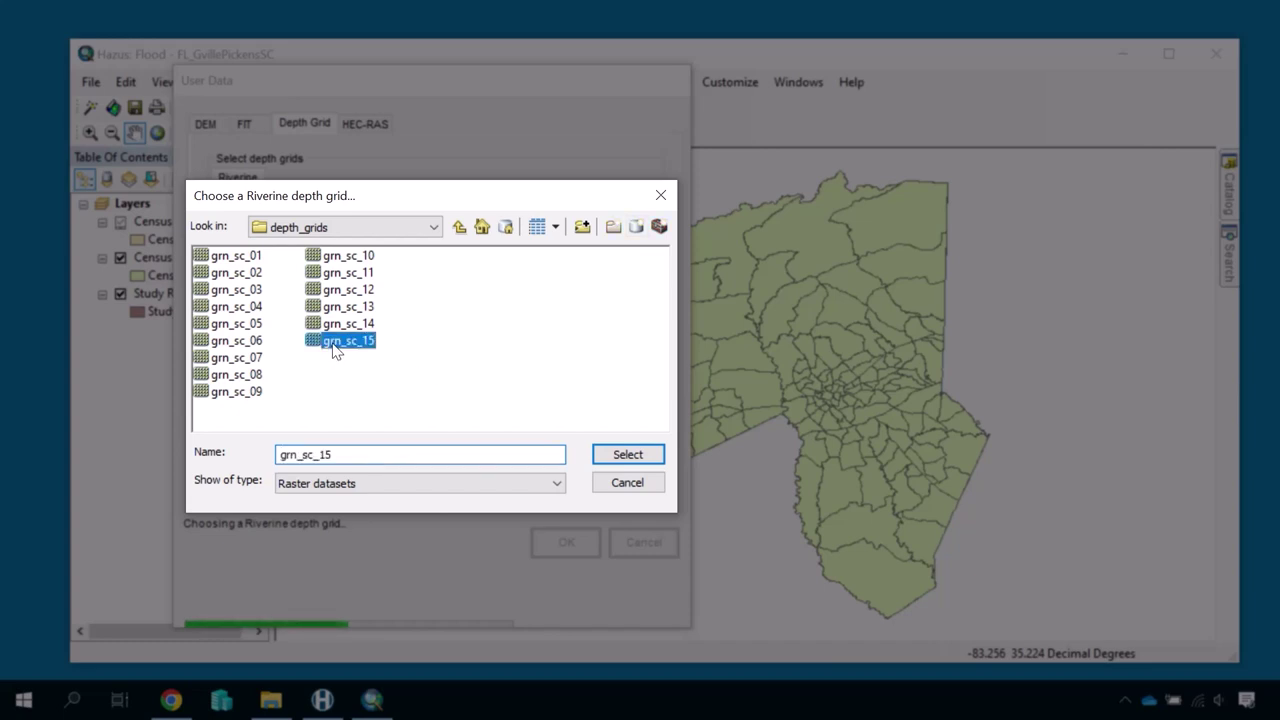
click(598, 456)
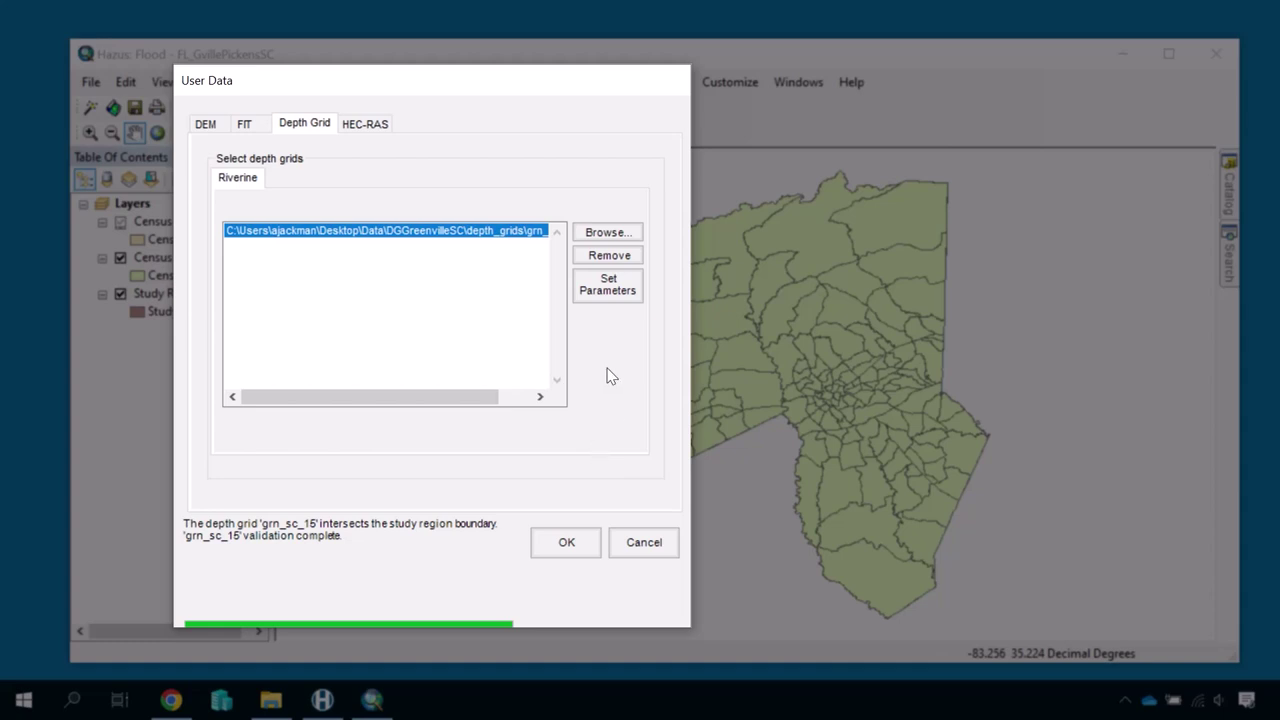
Set the depth grid's return period to 500 and accept the user data for processing.
click(603, 295)
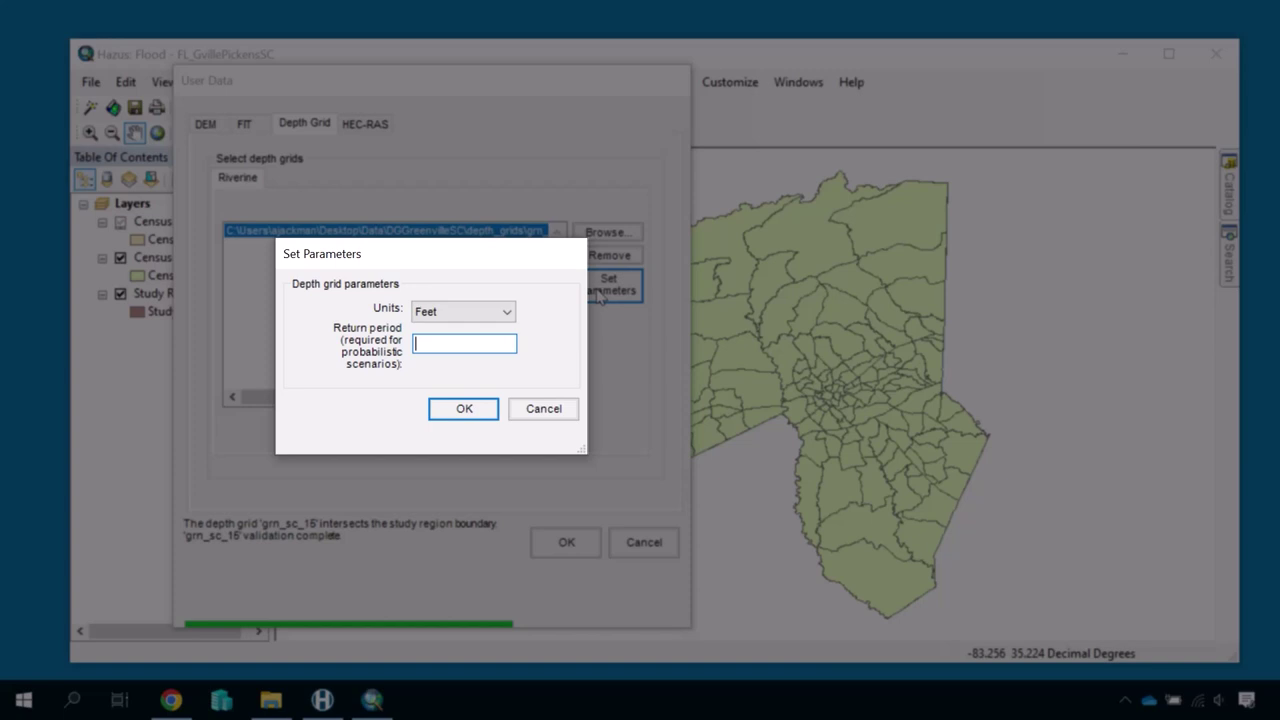
text(500)
click(446, 410)
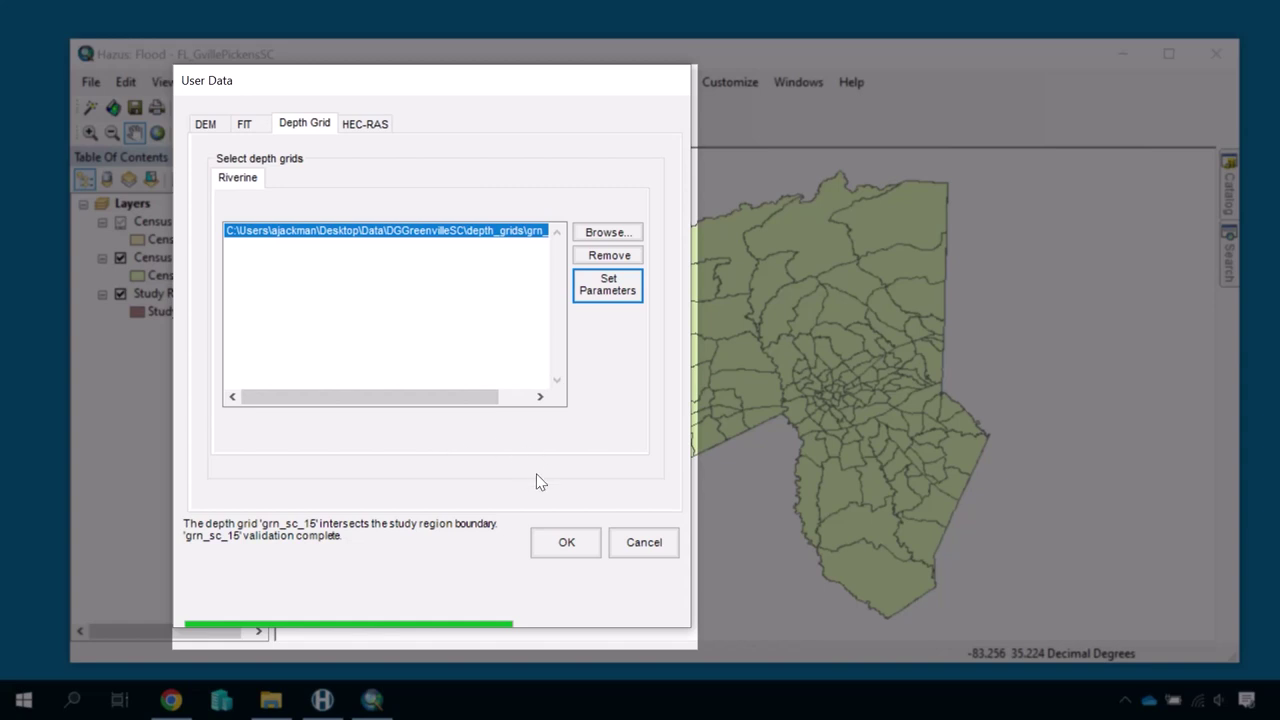
click(565, 542)
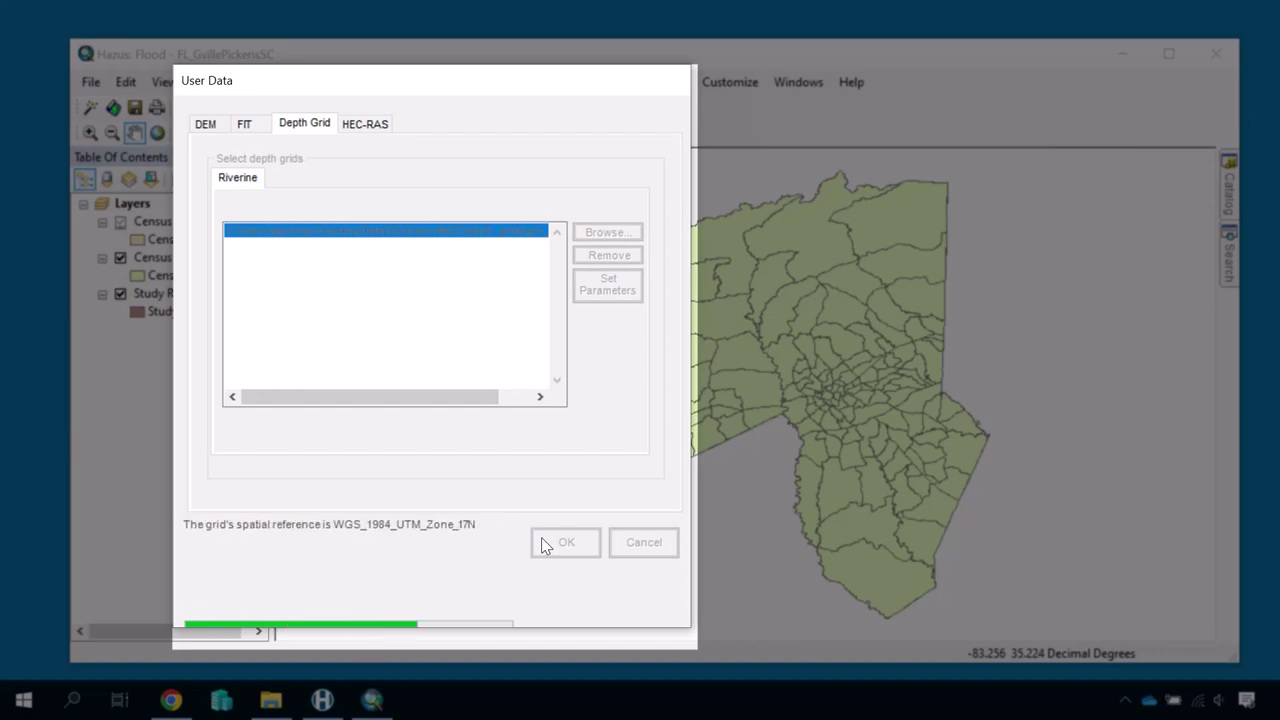
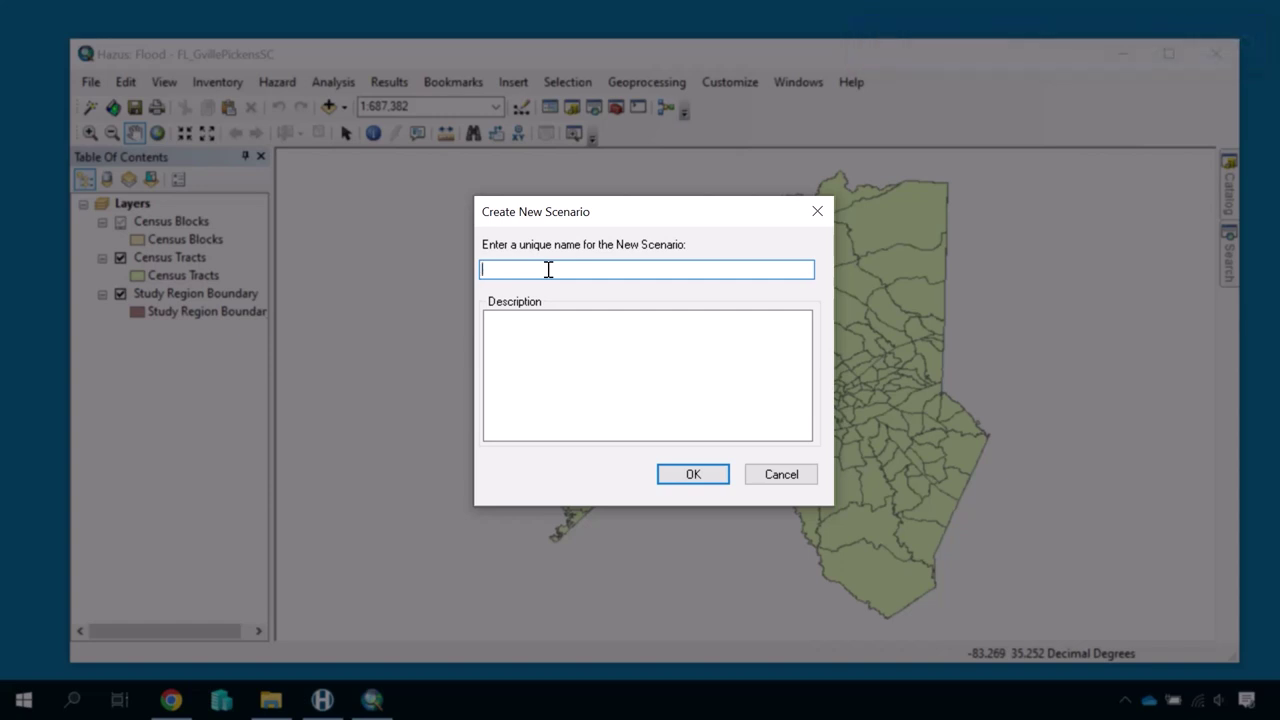
Create a scenario named DepthGrid500 and save the user-defined depth grid on the county boundary as its map selection.
text(DepthGrid500)
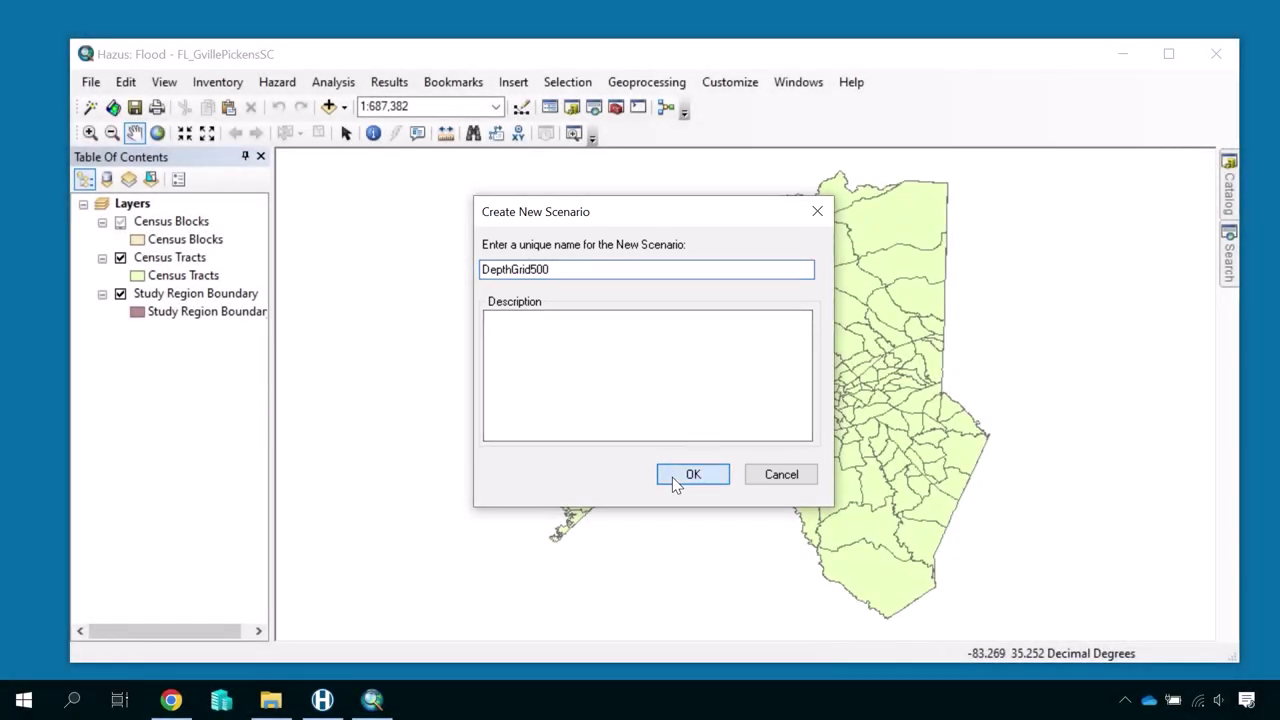
click(672, 477)
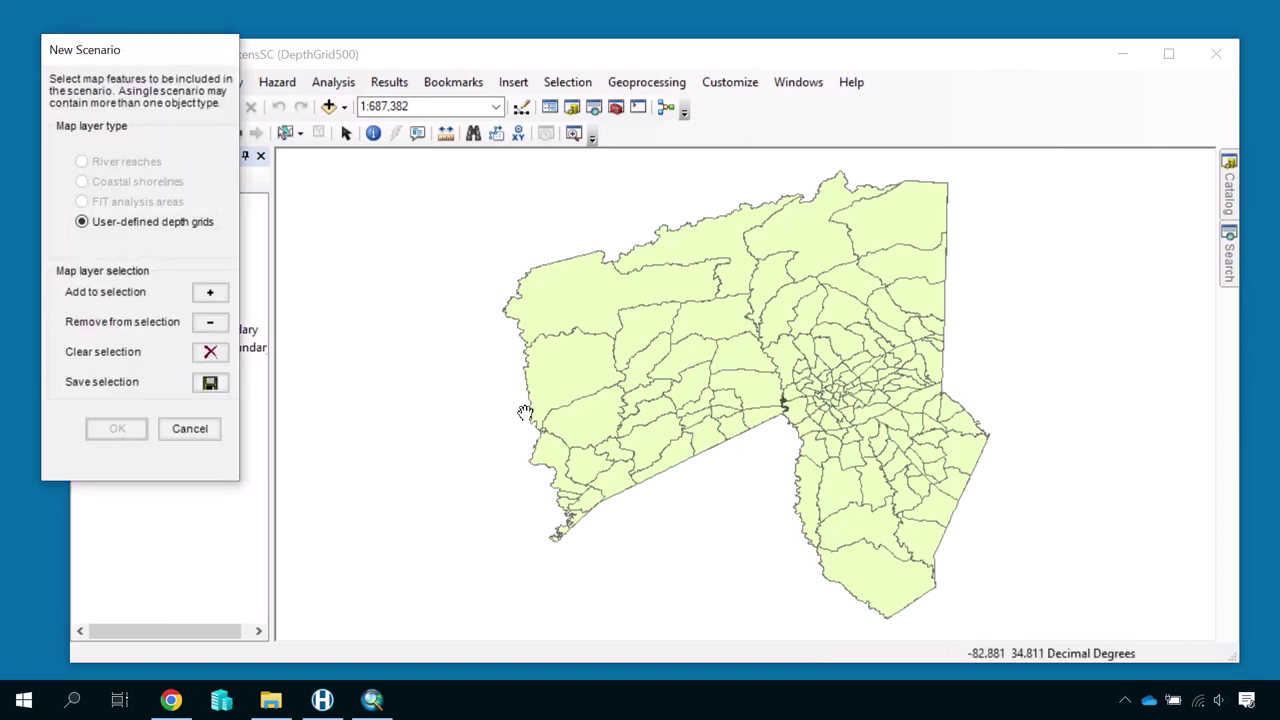
drag(161, 58, 324, 113)
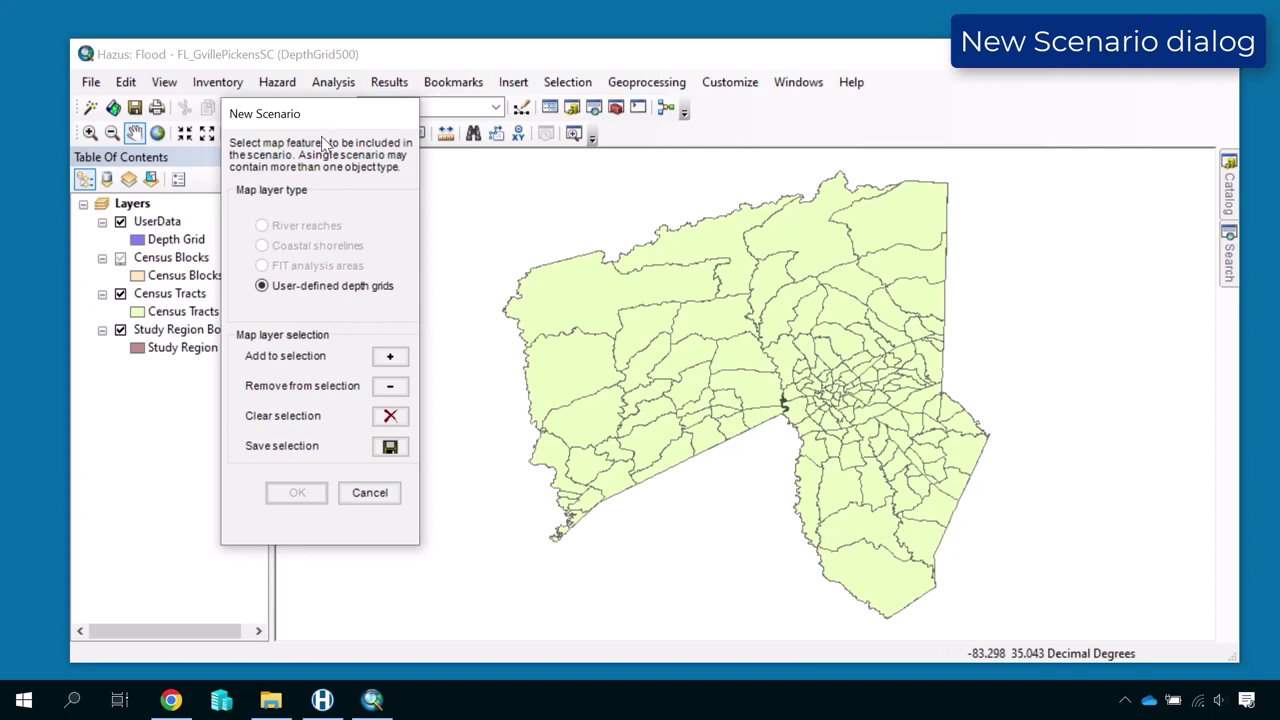
click(384, 362)
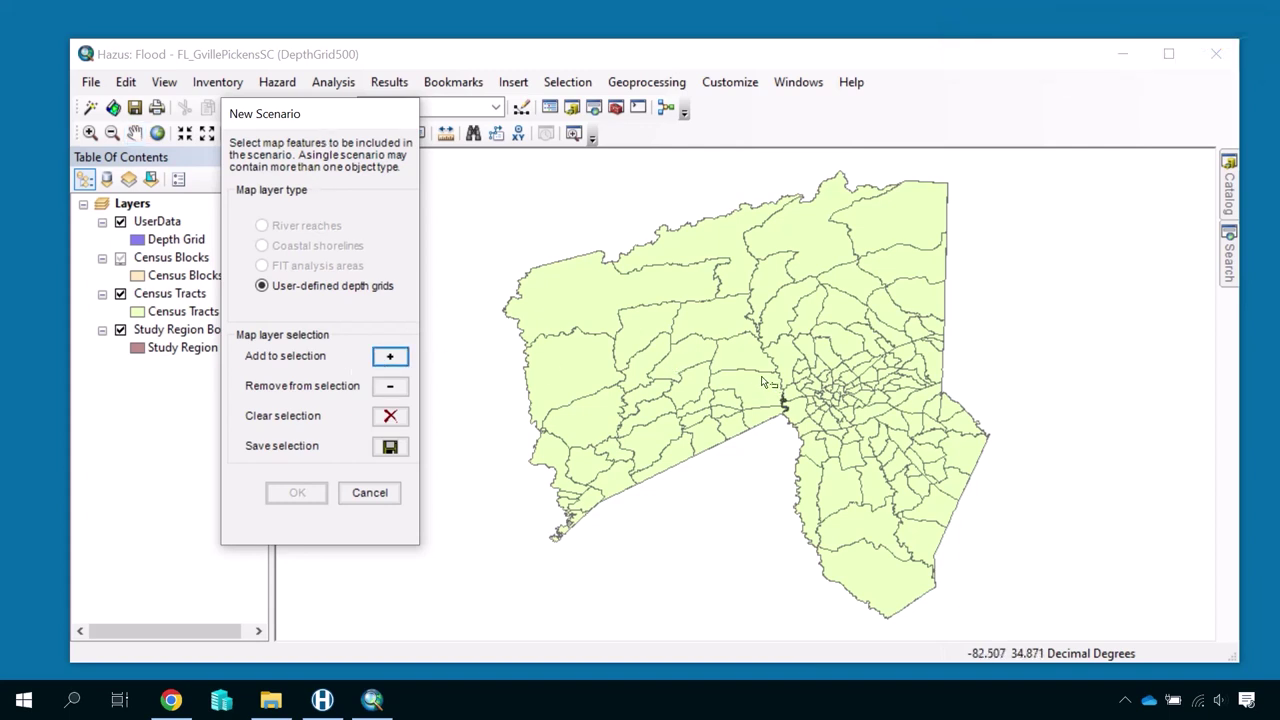
drag(784, 411, 803, 428)
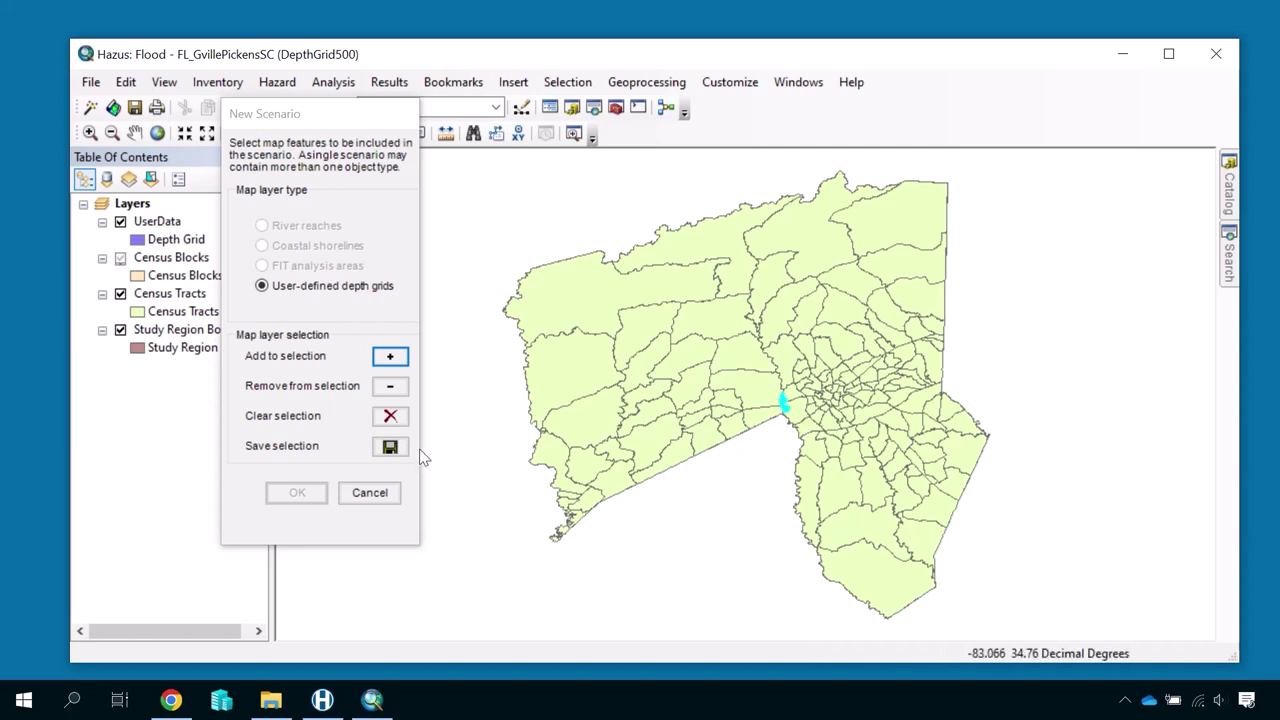
click(390, 447)
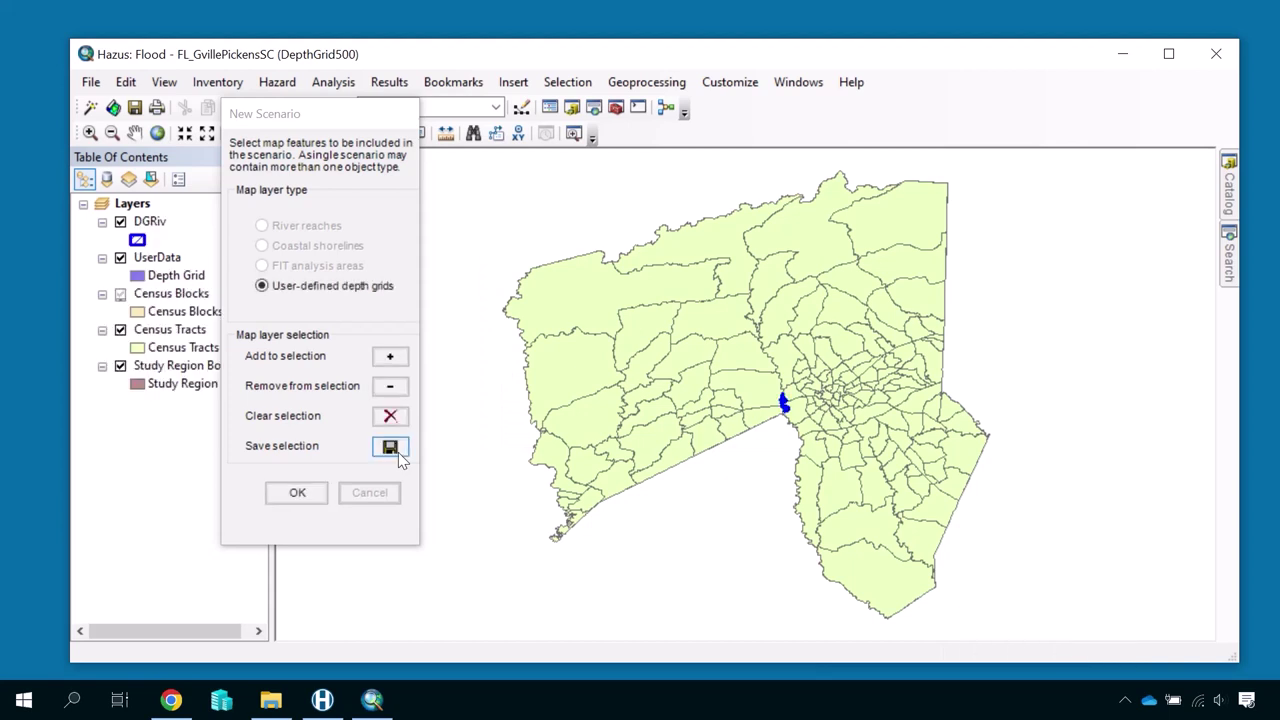
click(297, 493)
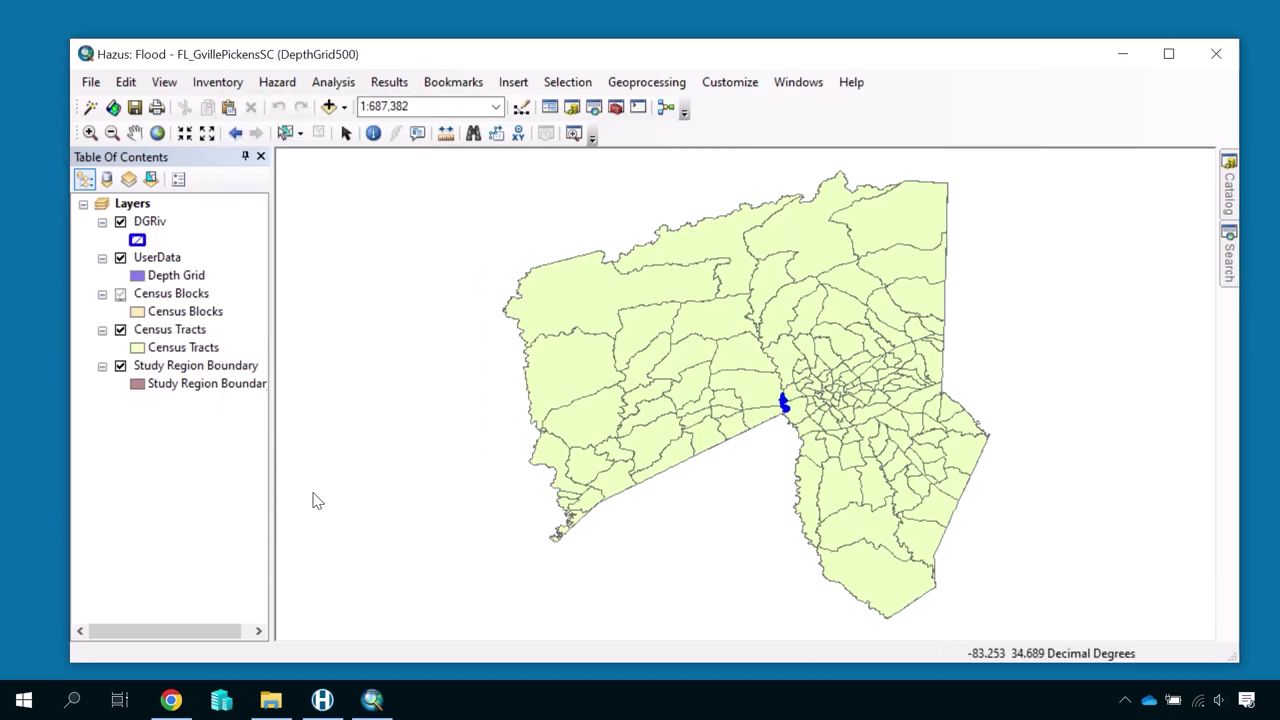
Run the riverine hydraulic analysis for the scenario's depth grid with the Single Return Period analysis type.
click(89, 133)
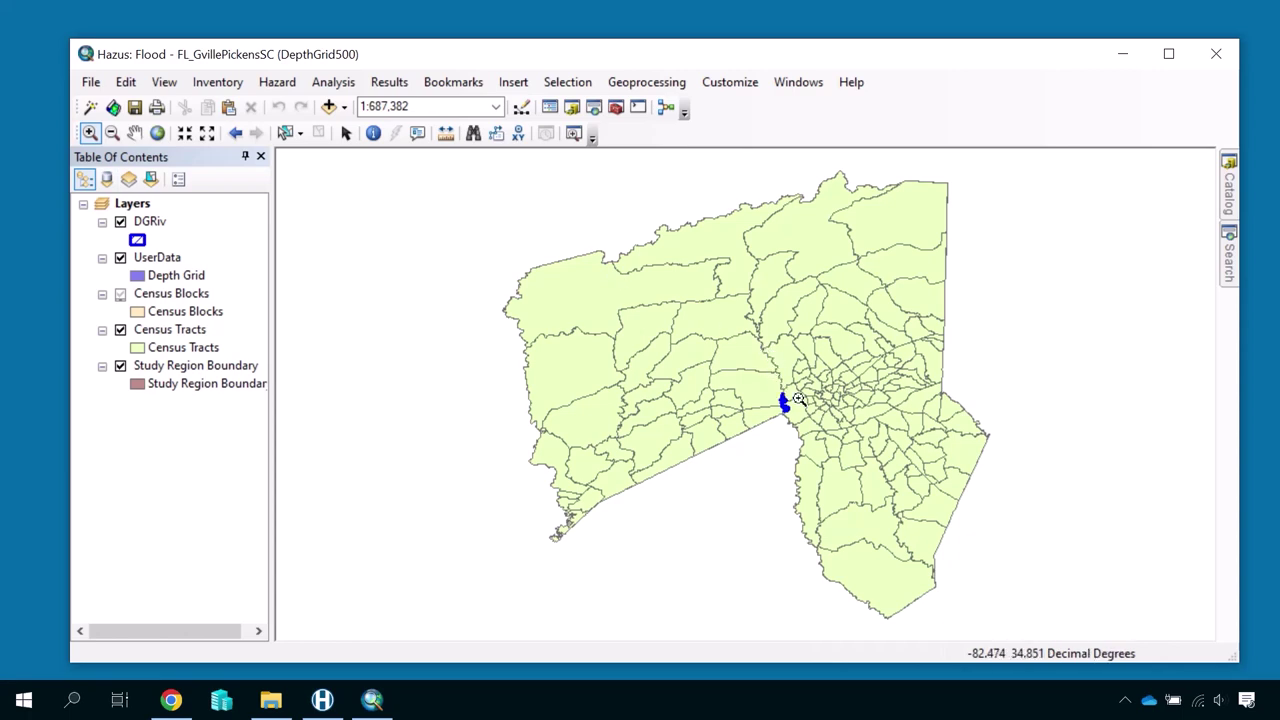
drag(764, 388, 806, 428)
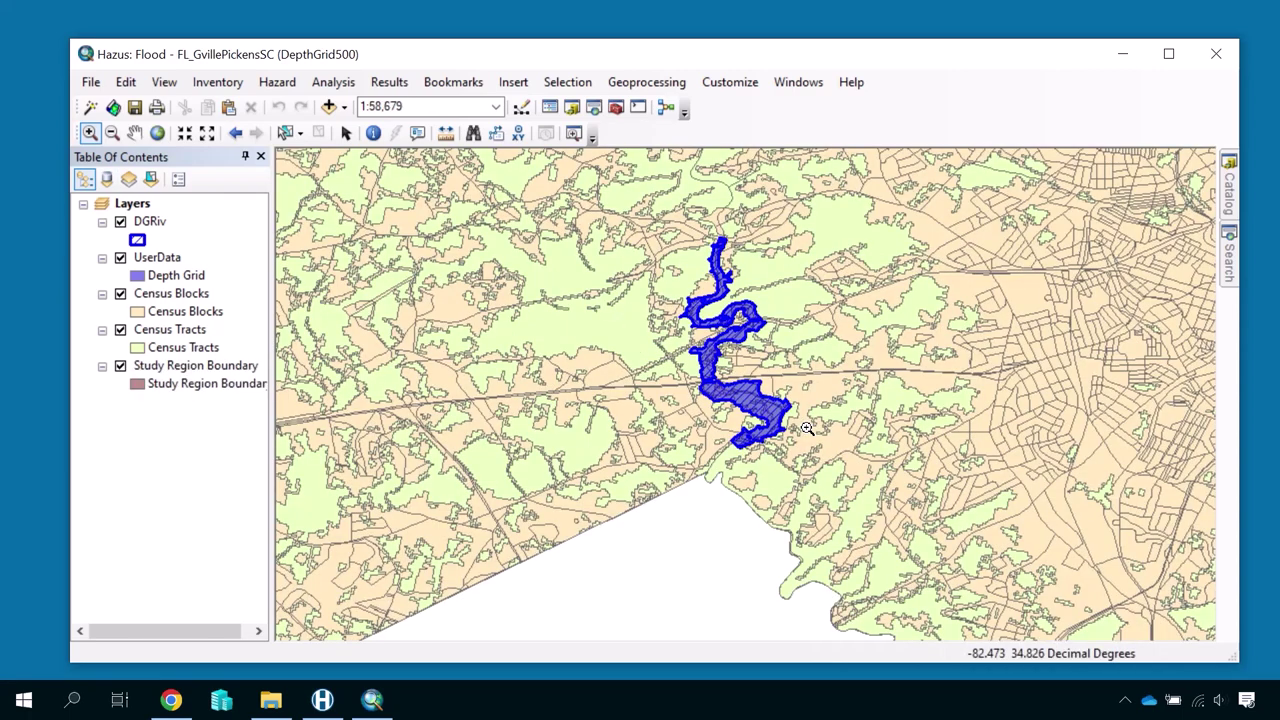
drag(598, 202, 888, 506)
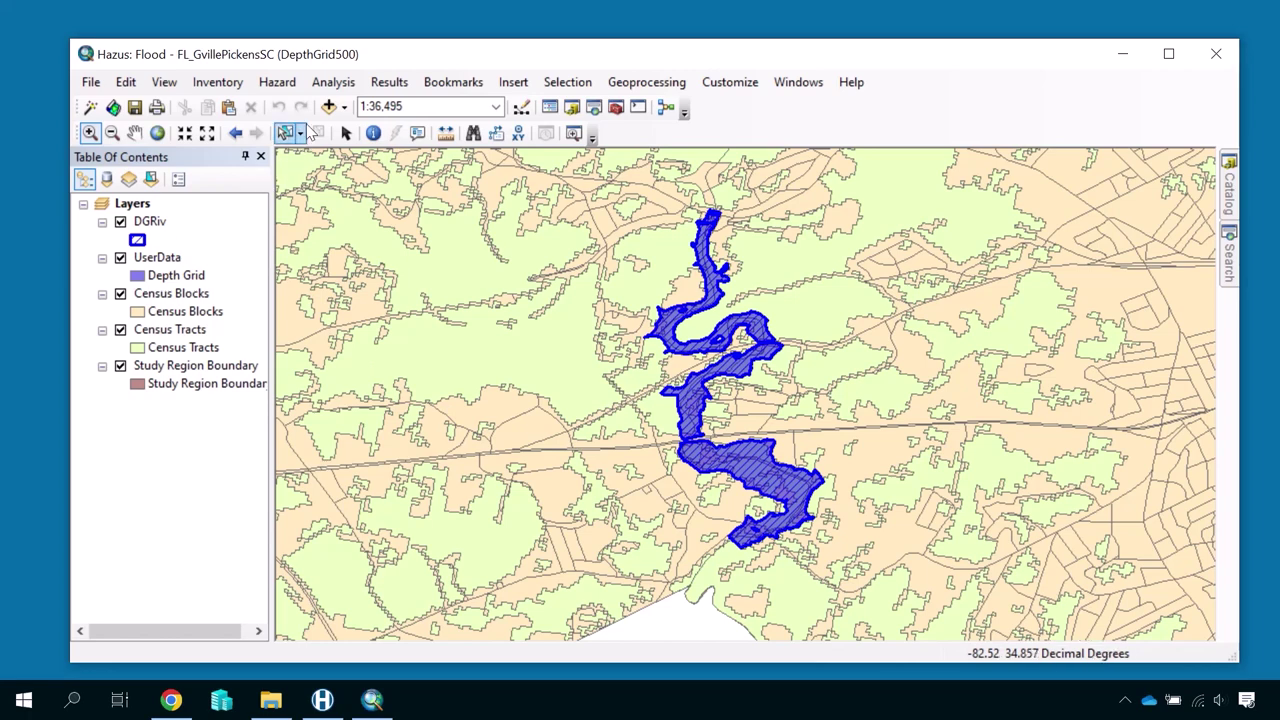
click(266, 88)
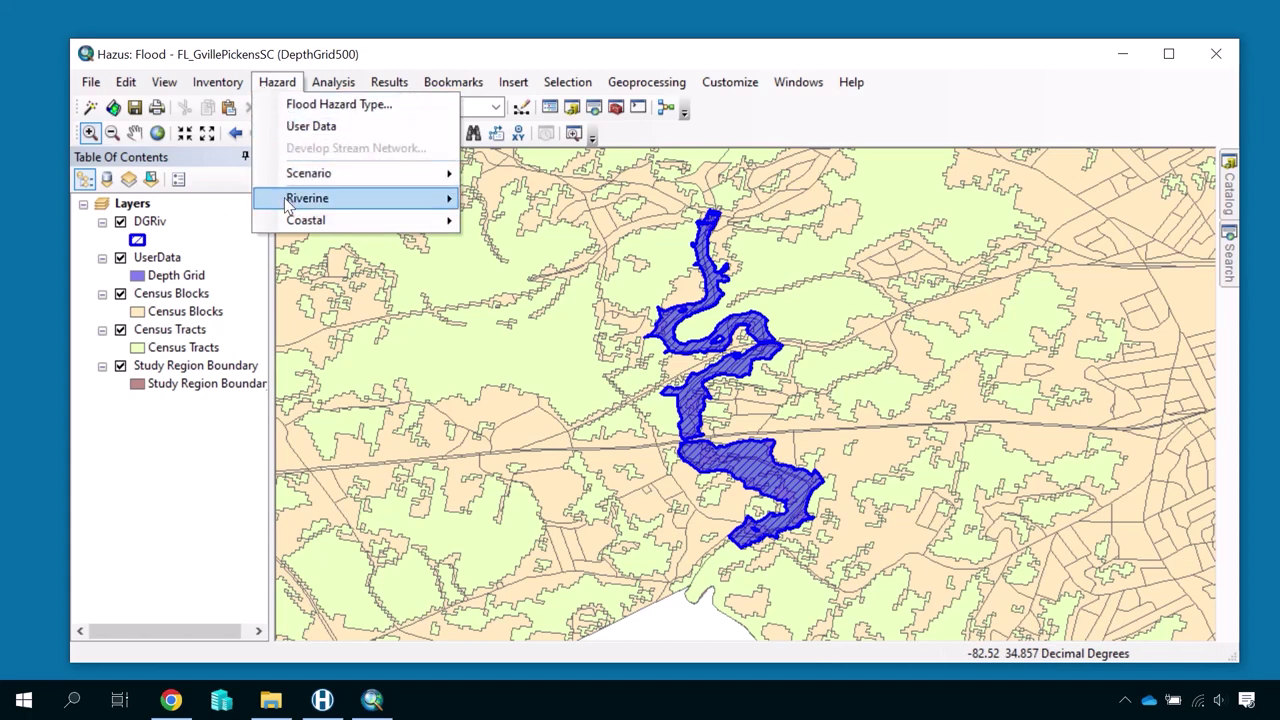
mouse_move(286, 200)
click(483, 229)
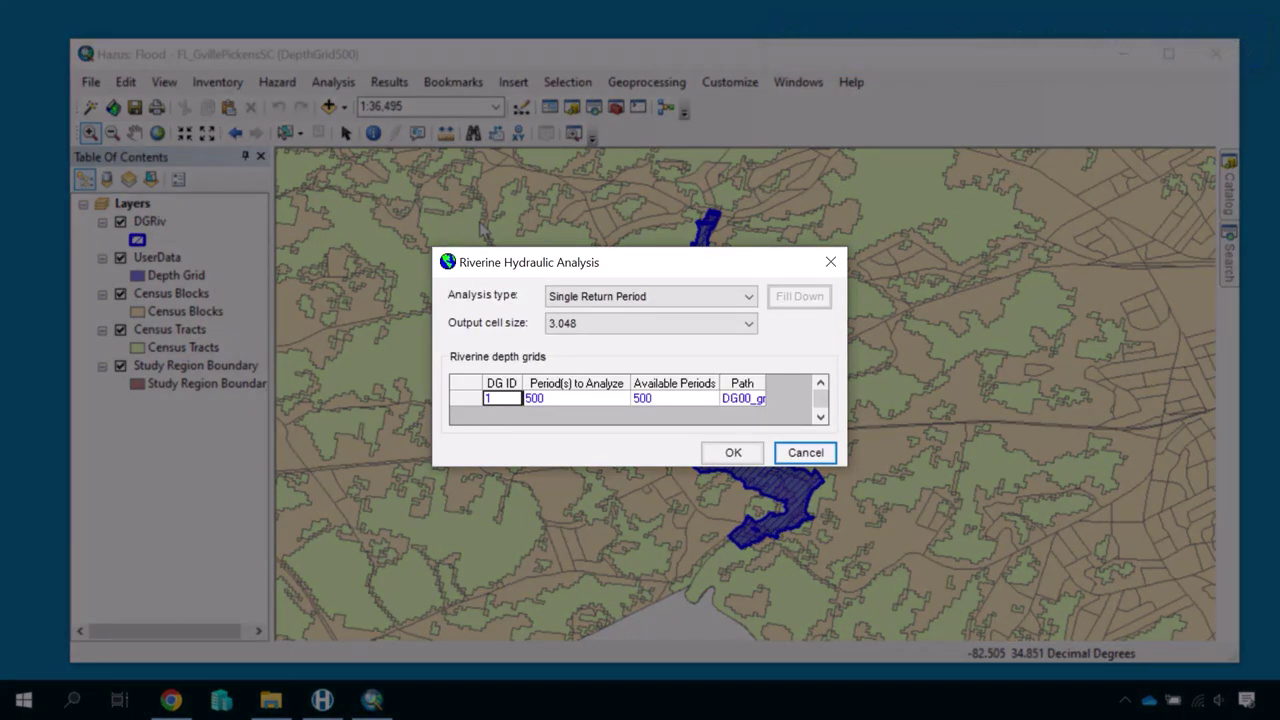
click(750, 297)
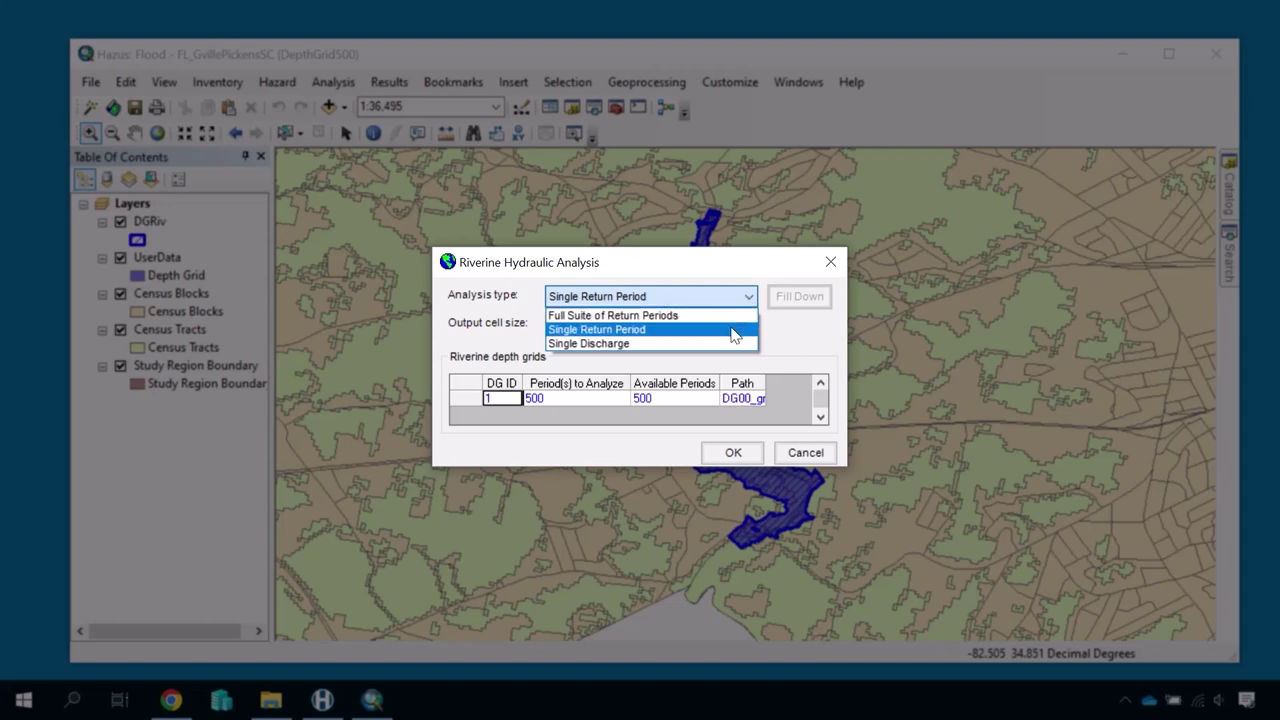
click(732, 334)
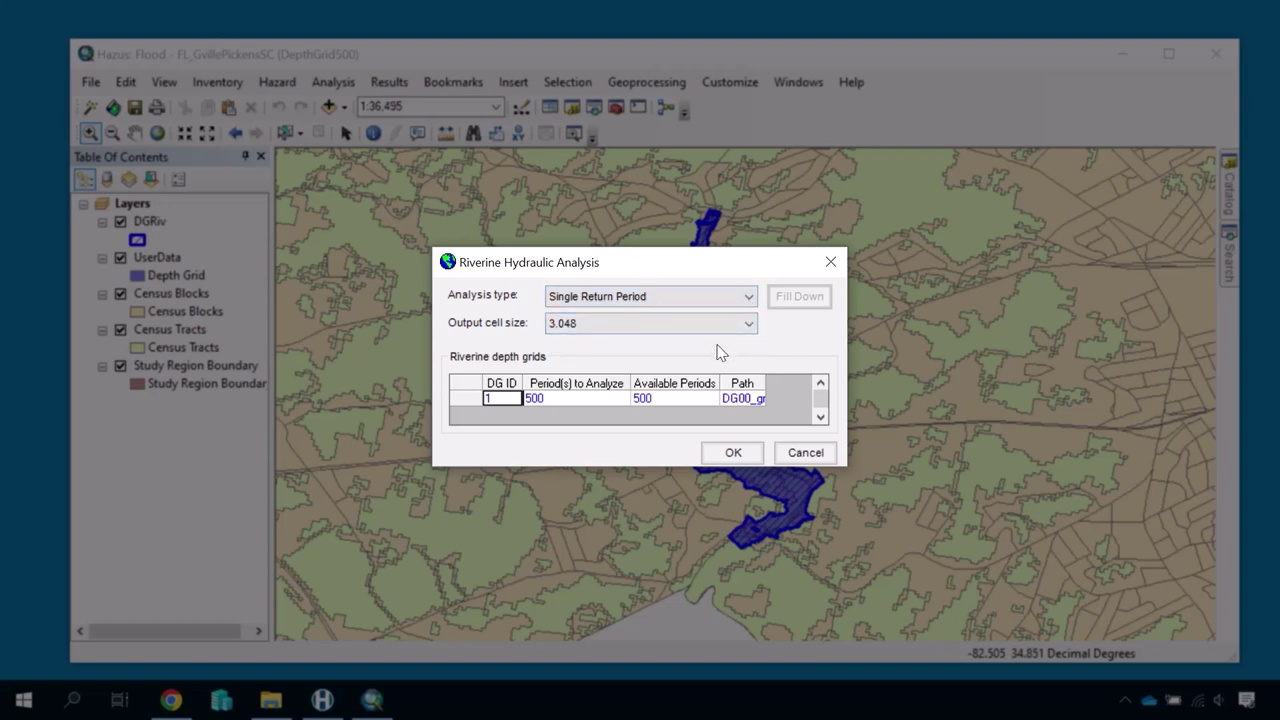
click(728, 455)
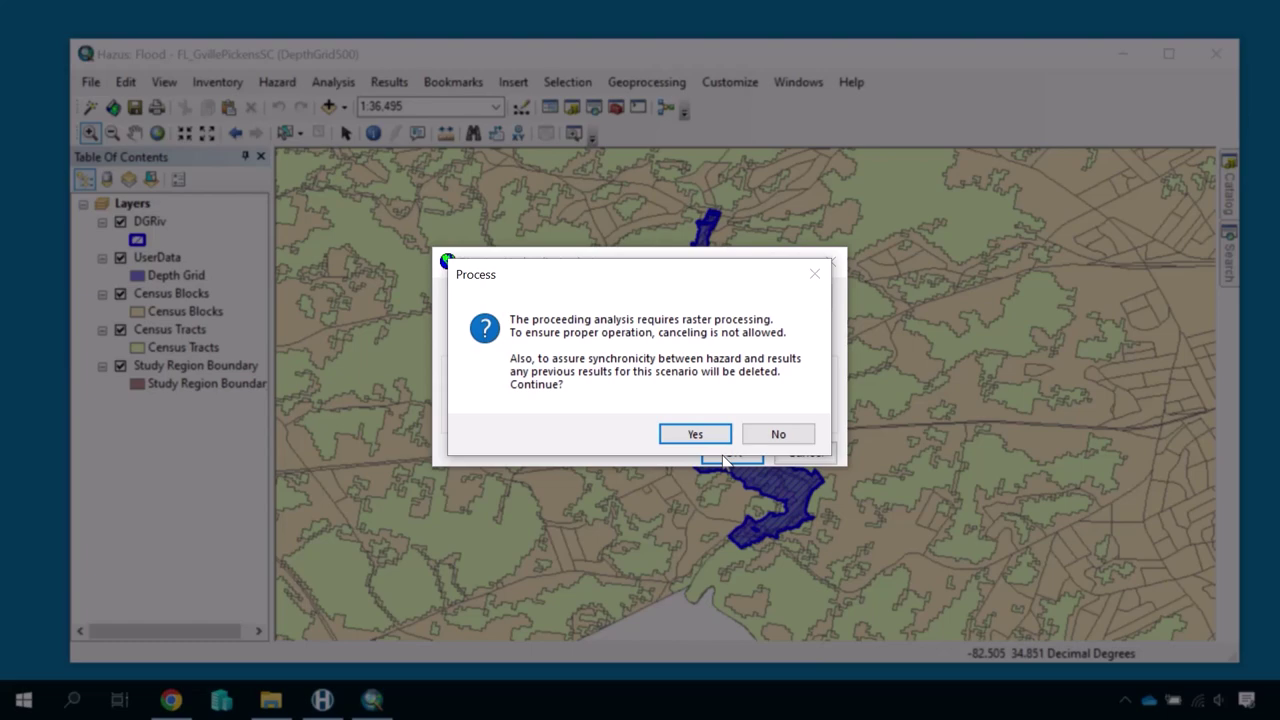
click(670, 438)
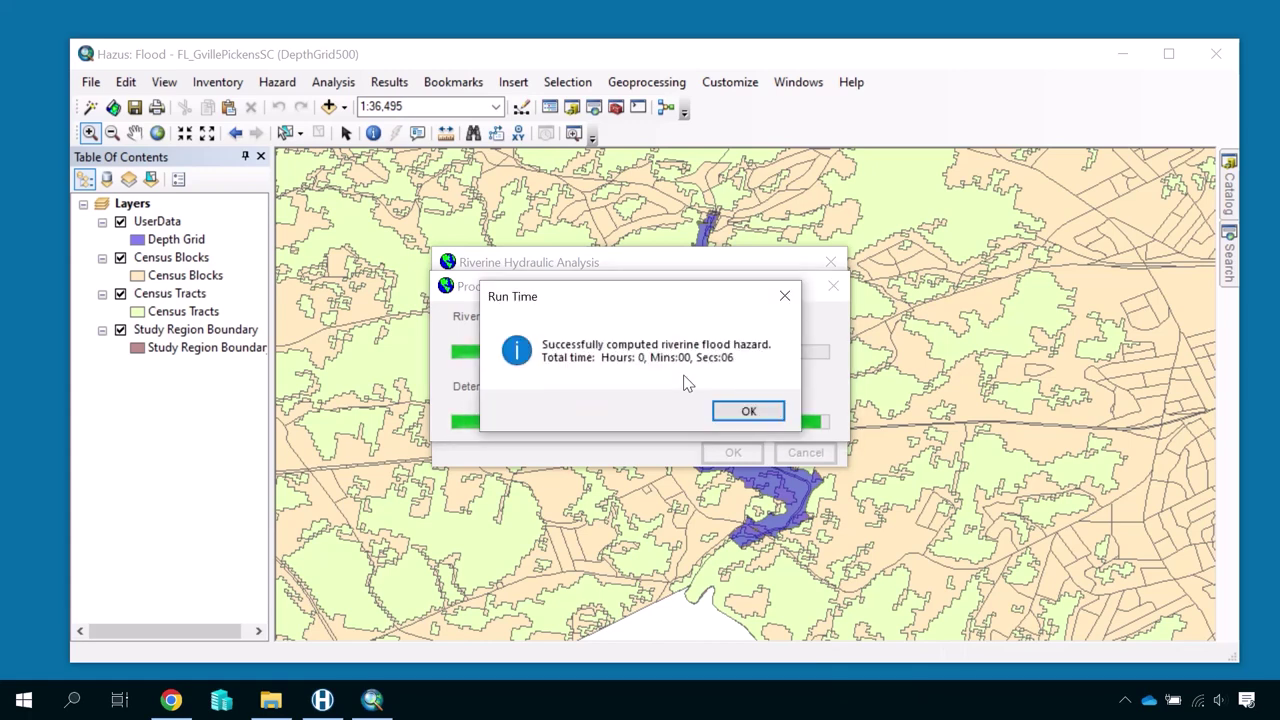
click(722, 416)
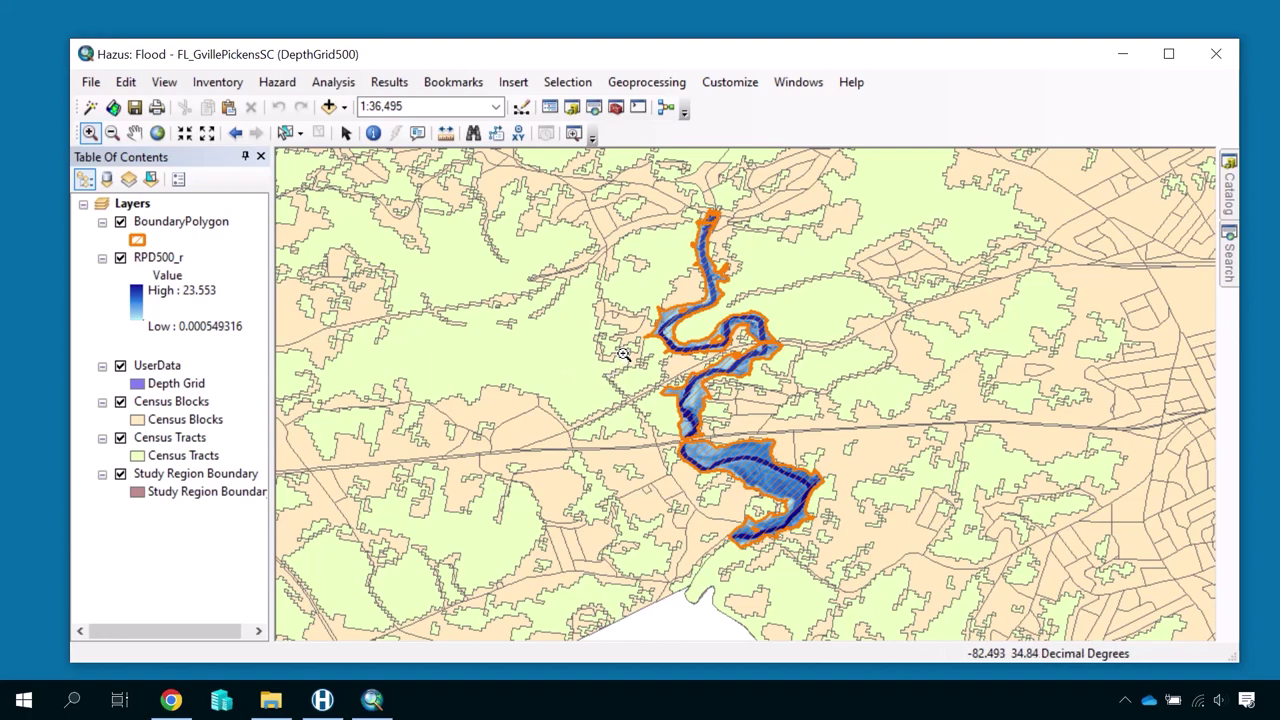
drag(622, 354, 774, 468)
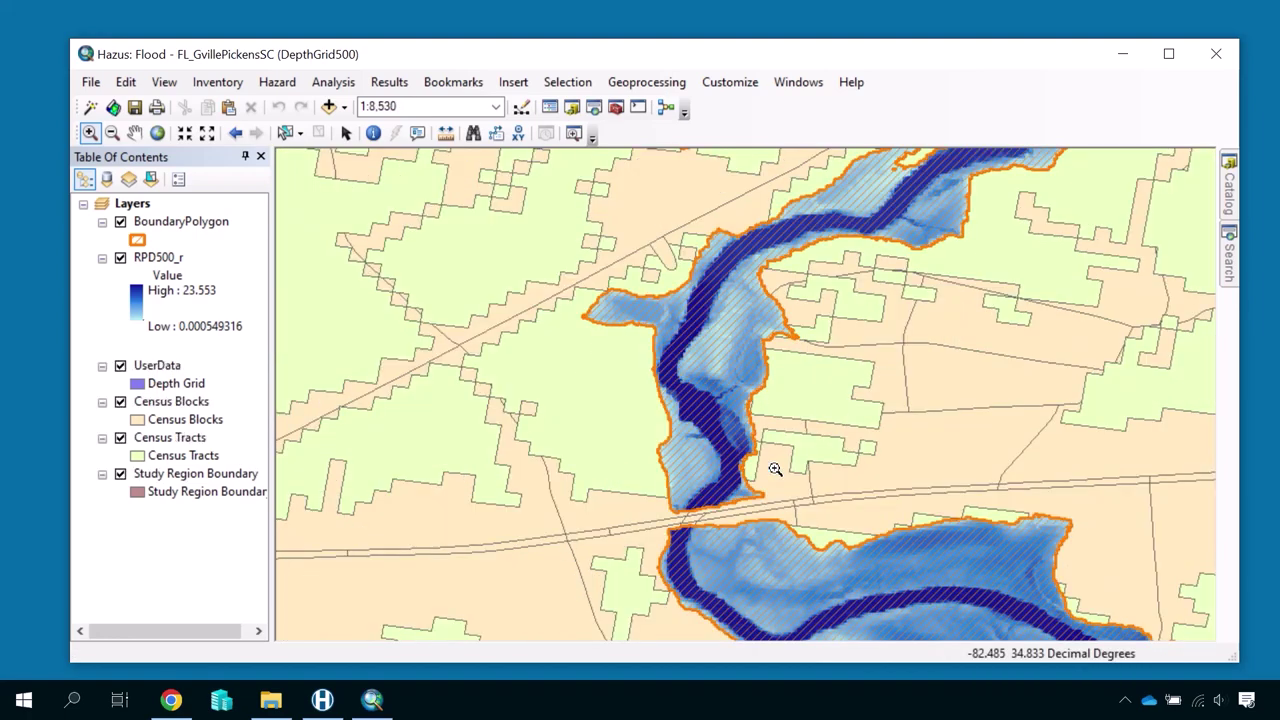